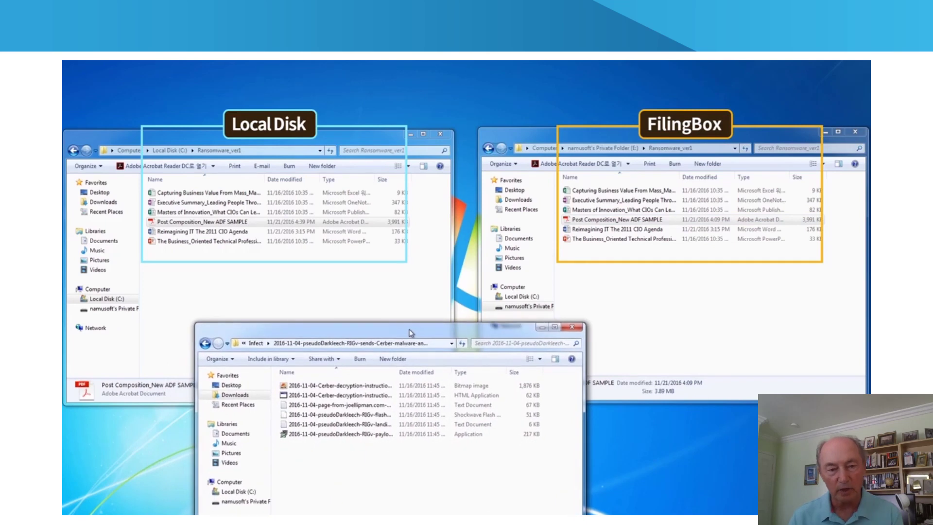
Step: Run the pseudoDarkleech payload past the security warning, then close the Infect window
double_click(362, 437)
click(474, 292)
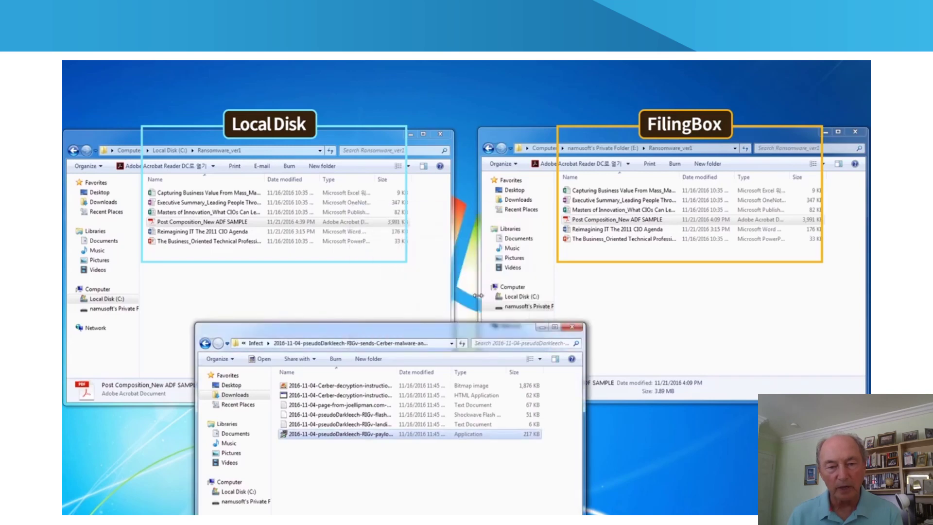
click(572, 327)
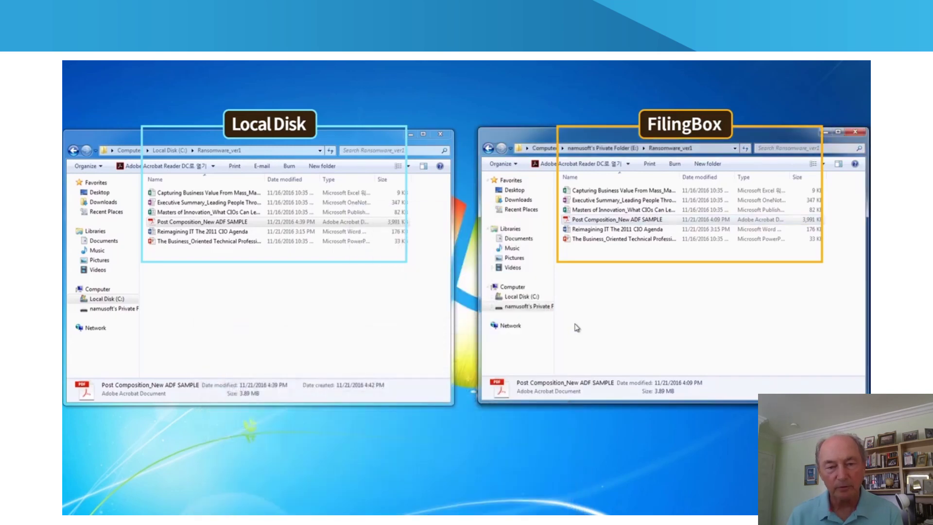
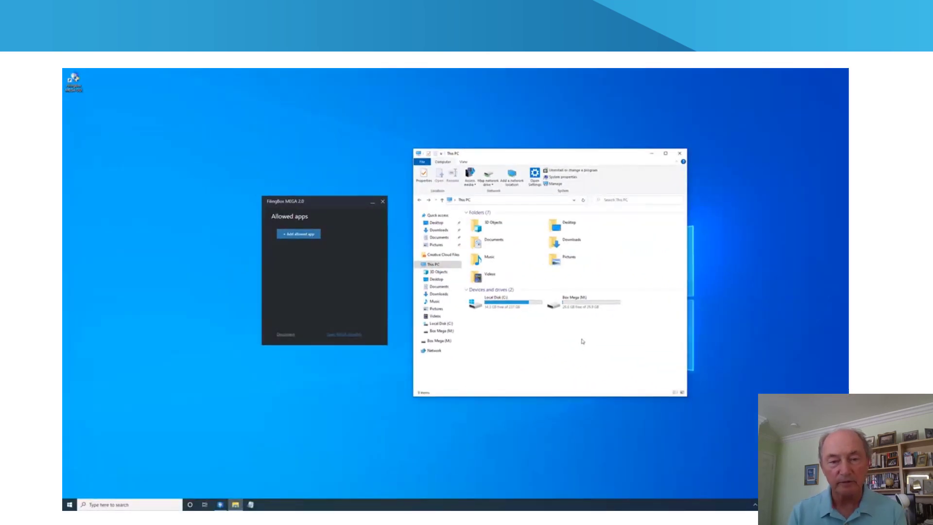
Step: Try opening the .docx in M:\Documents in Word, decline recovery, dismiss the error and close Word
double_click(584, 306)
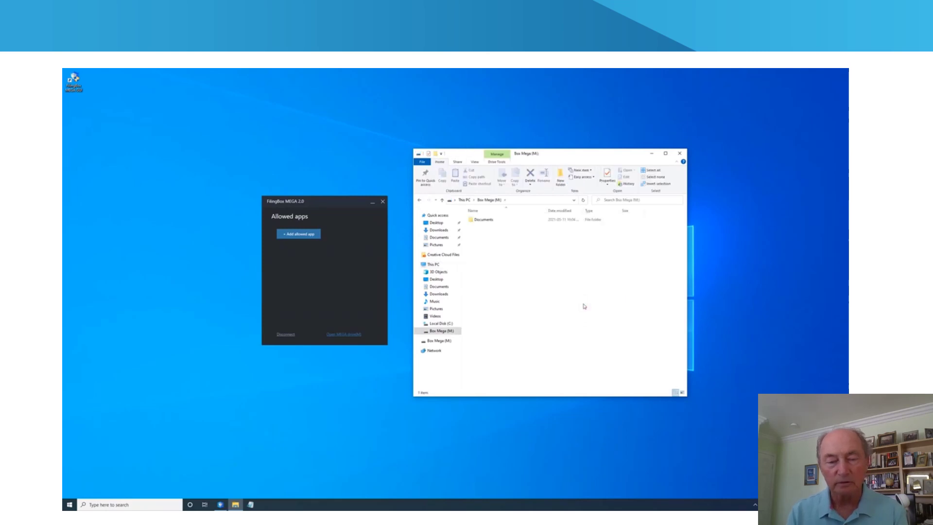
double_click(487, 220)
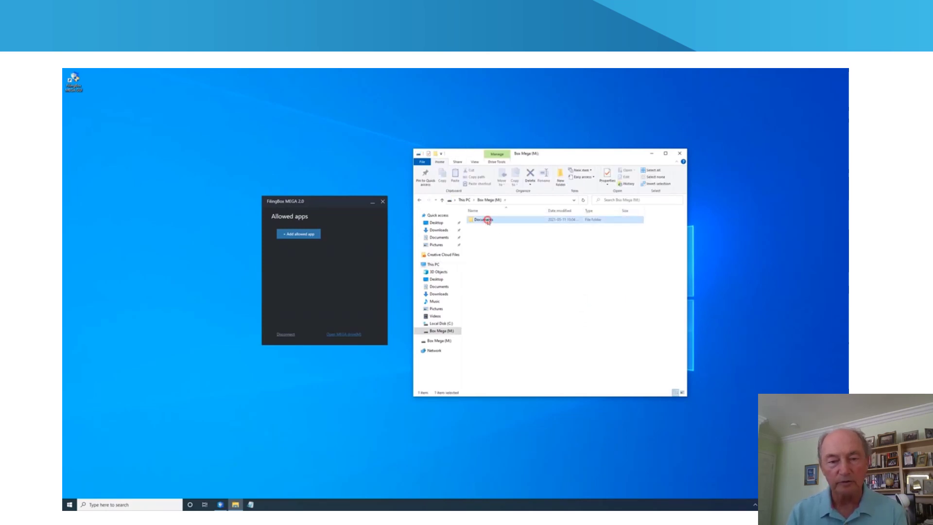
double_click(494, 220)
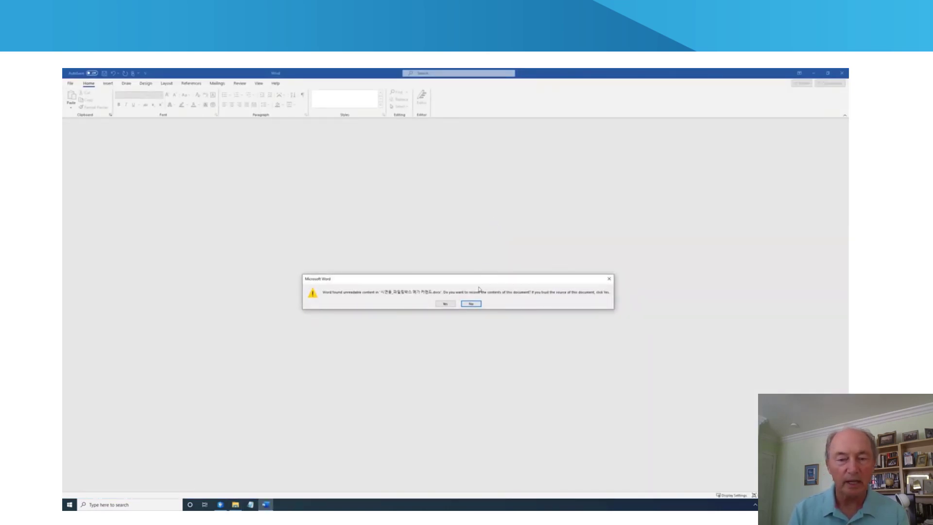
click(470, 304)
click(457, 313)
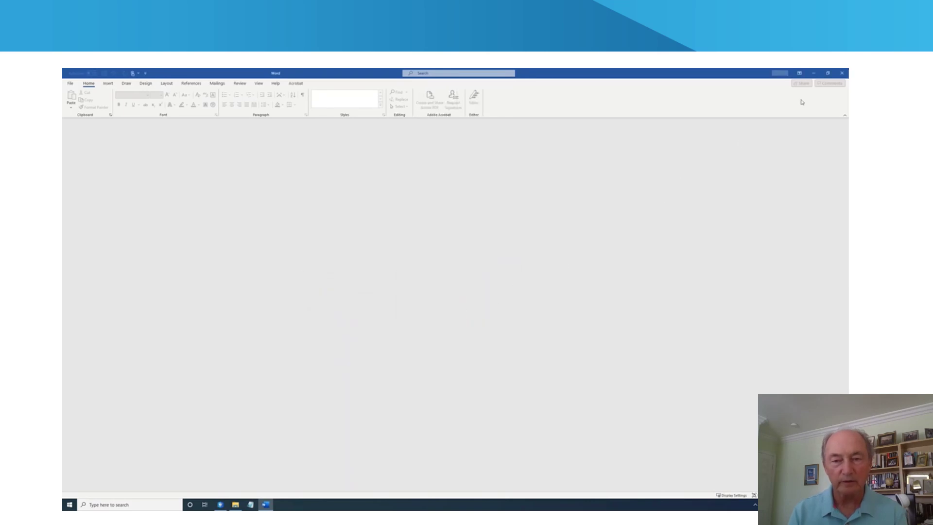
click(842, 76)
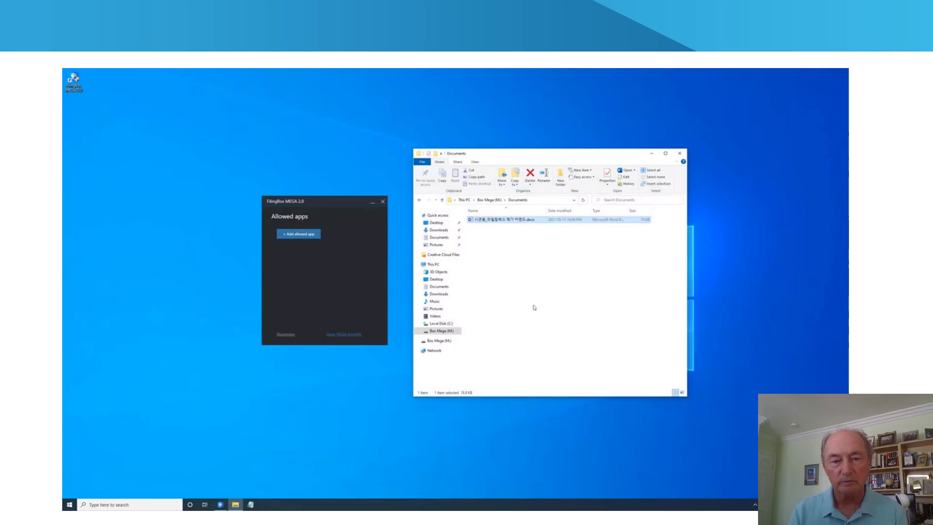
click(250, 504)
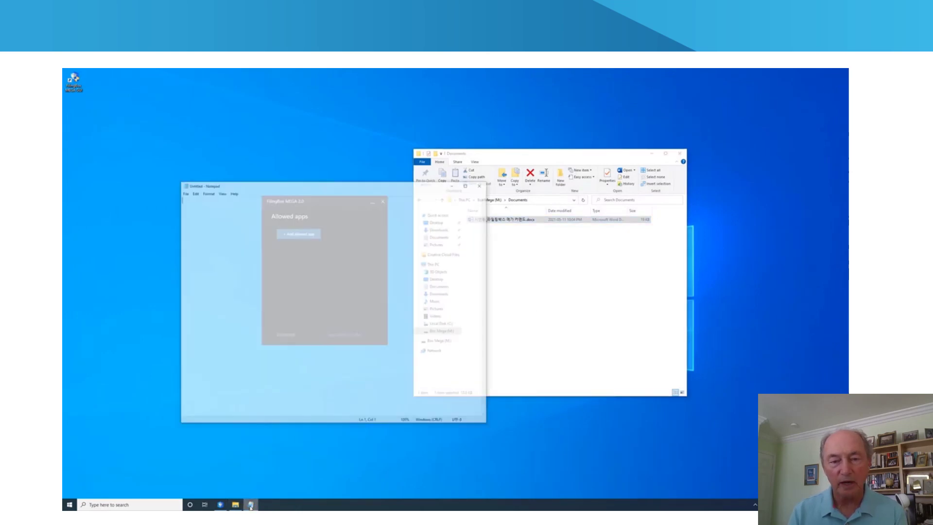
click(511, 245)
drag(494, 220, 316, 288)
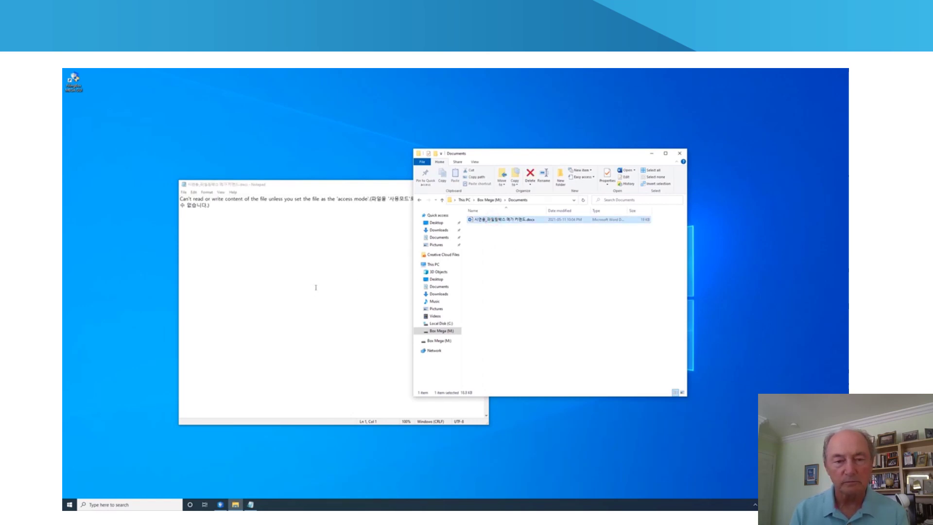
click(316, 288)
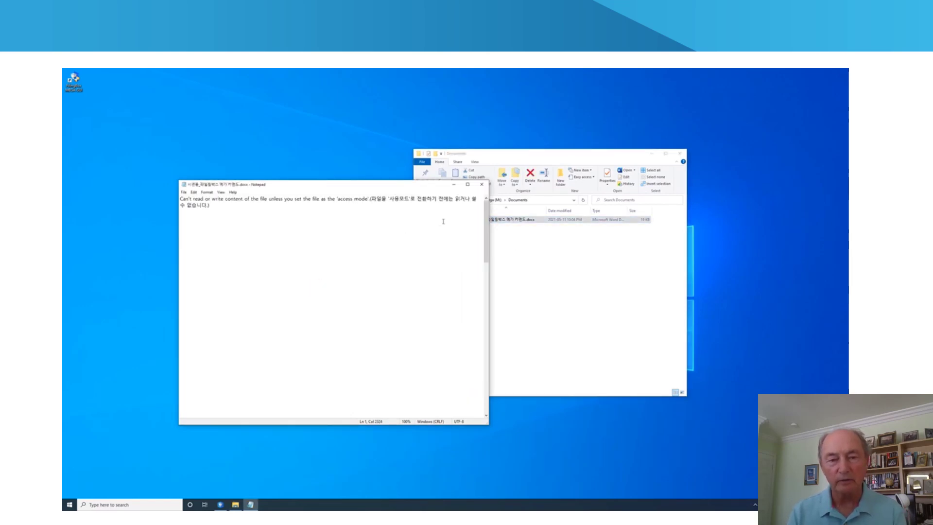
click(482, 186)
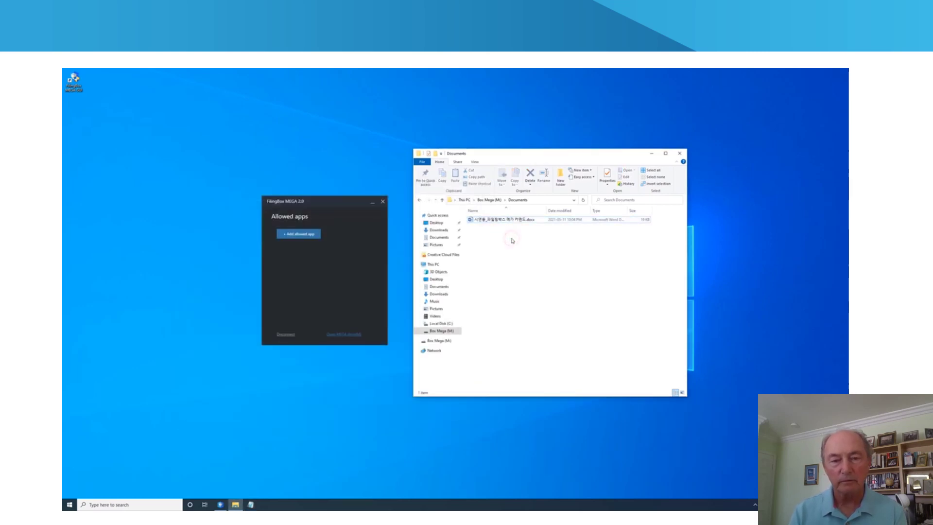
click(517, 221)
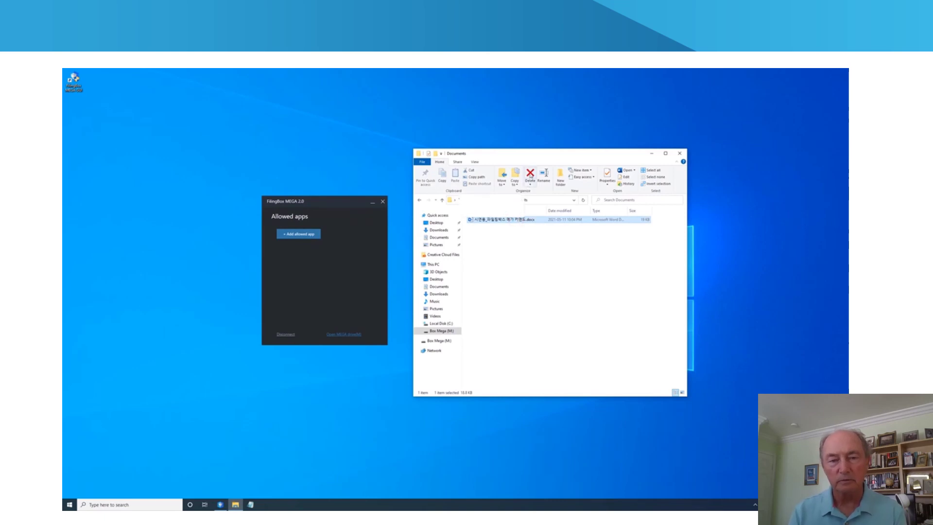
click(531, 176)
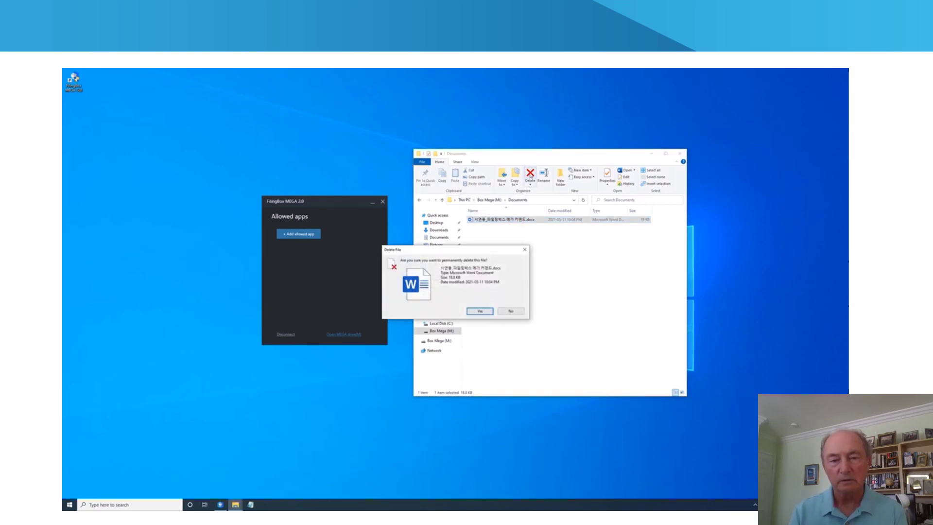
click(480, 311)
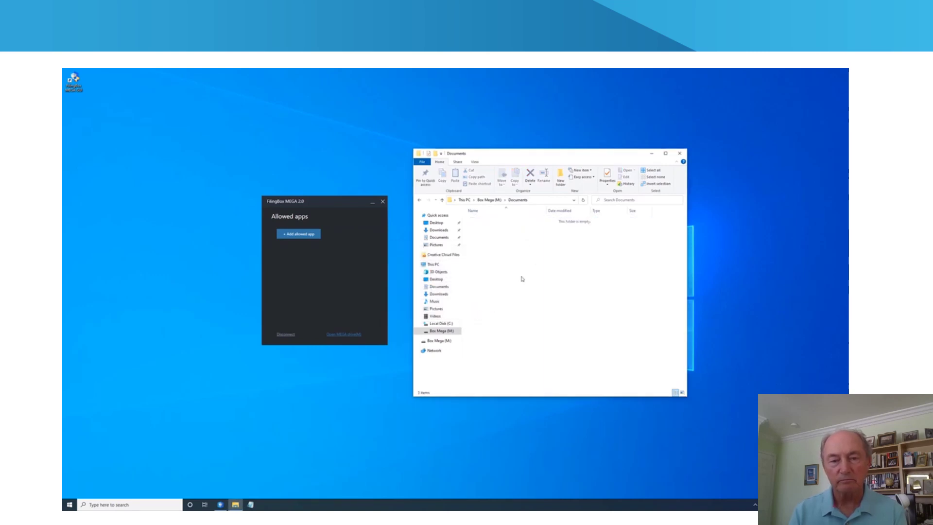
click(583, 200)
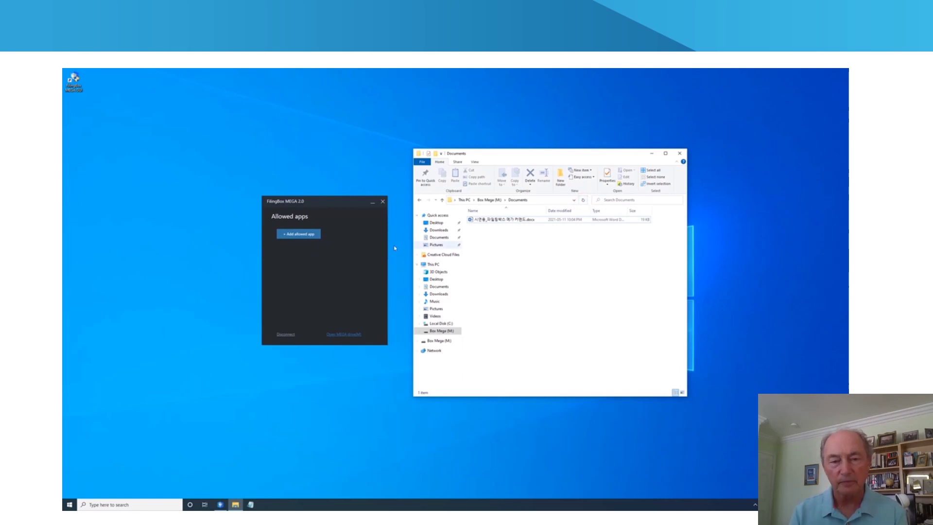
Step: Start a new allowed-app entry and select WINWORD.EXE as the application
click(299, 234)
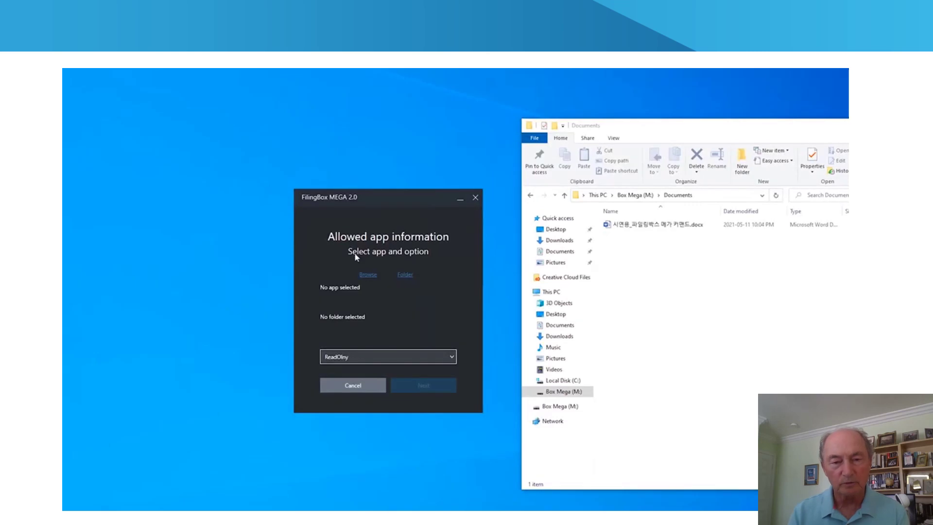
click(368, 275)
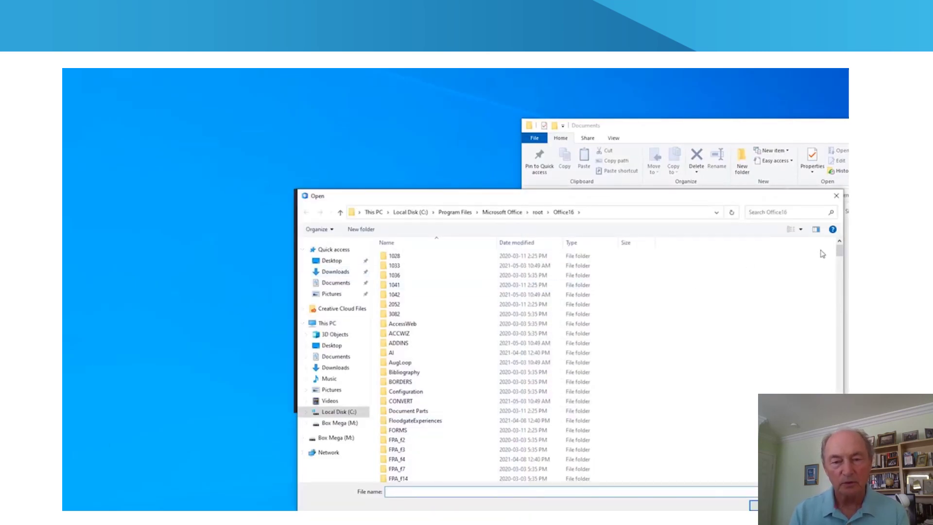
scroll(839, 251, down, 15)
scroll(840, 251, down, 20)
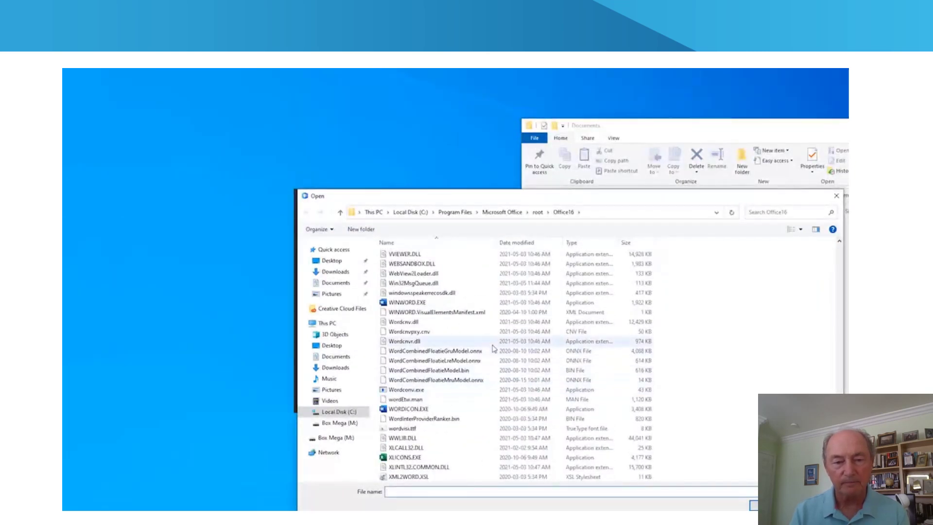
click(411, 303)
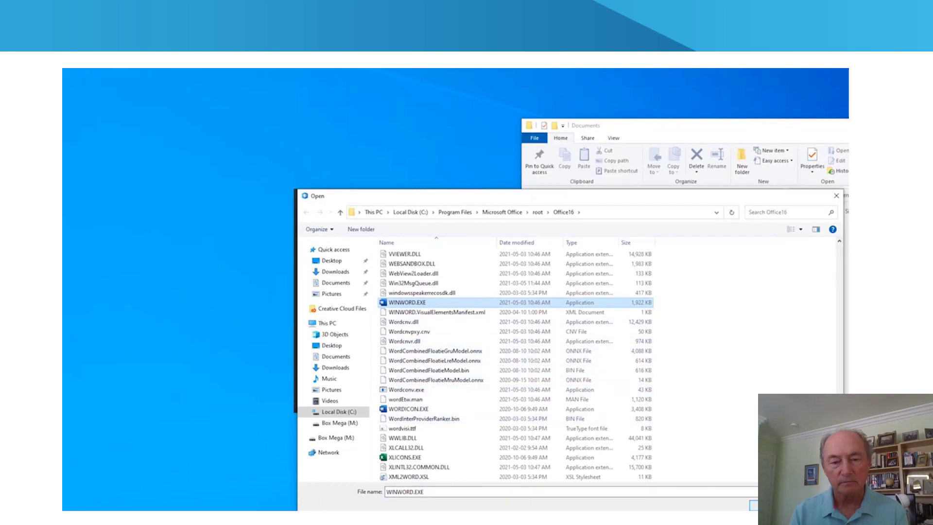
click(753, 505)
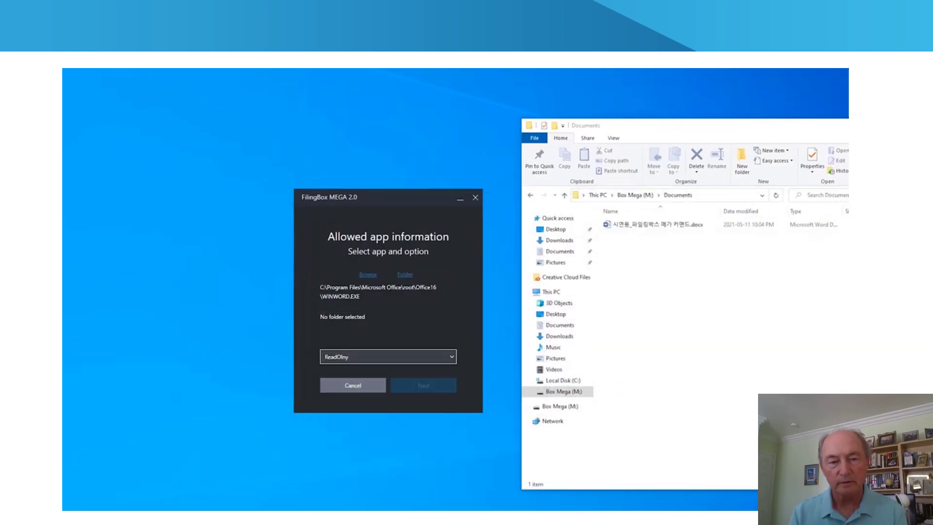
Step: Assign folder M:\Documents to Word with ReadWrite access
click(405, 275)
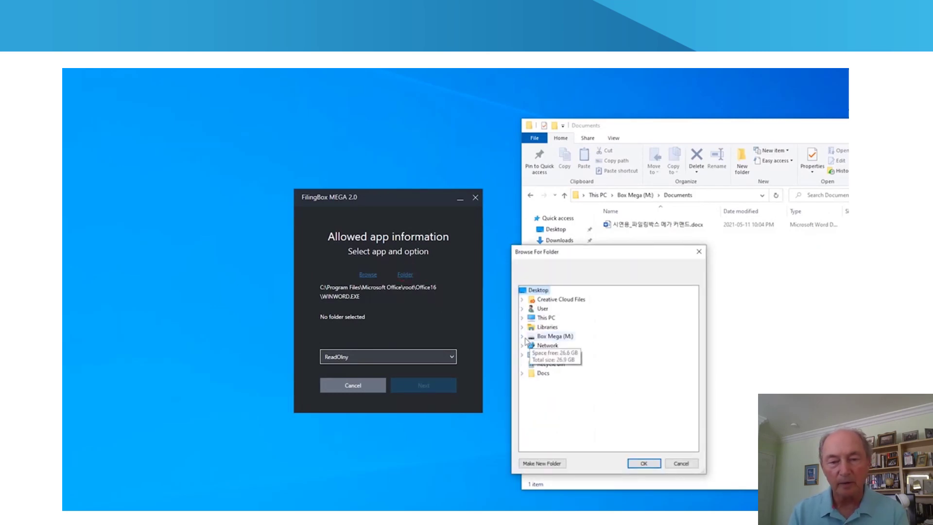
click(522, 336)
click(538, 345)
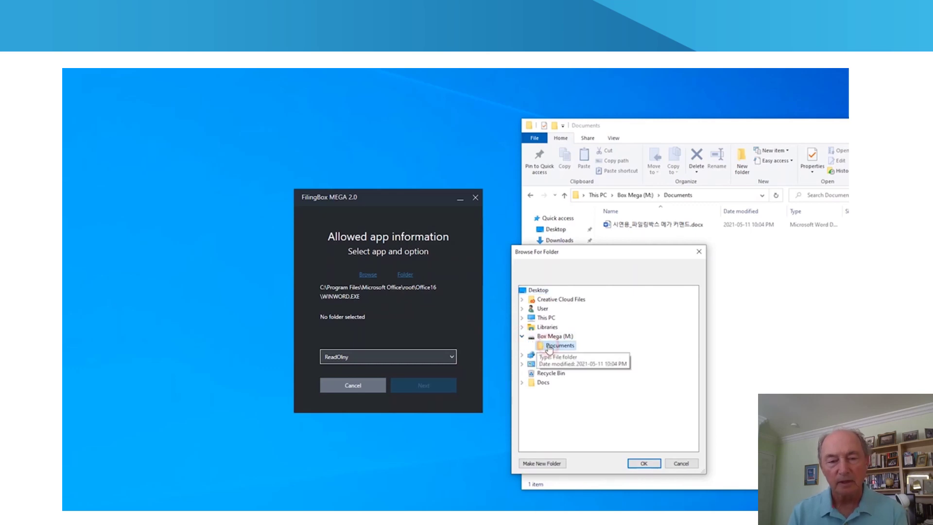
click(644, 463)
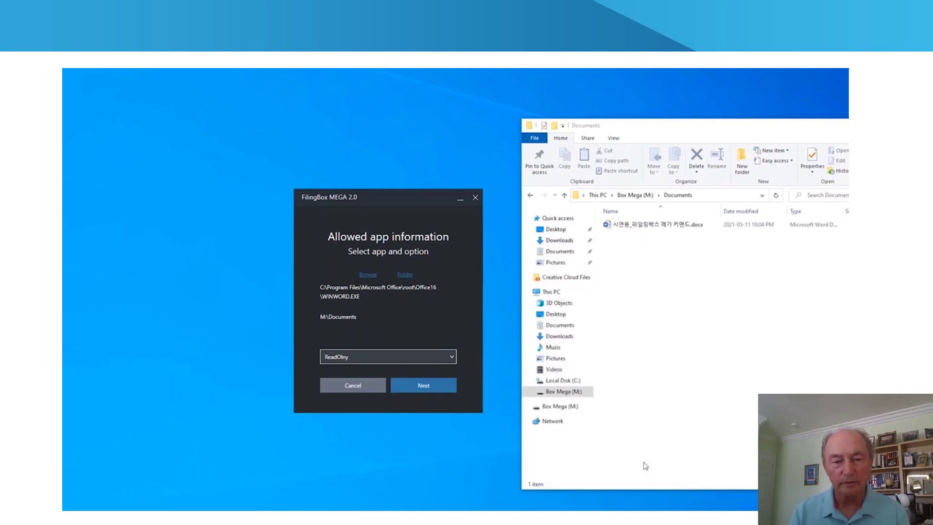
click(434, 358)
click(424, 380)
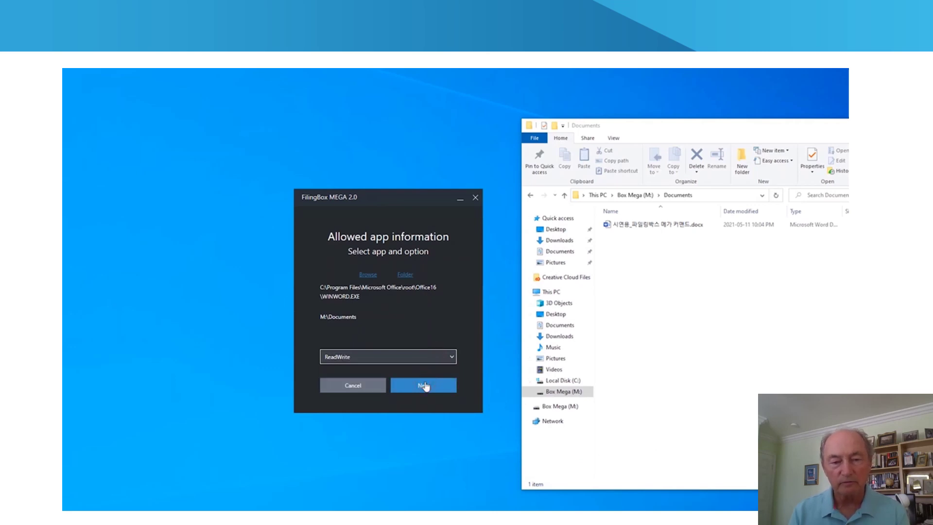
Step: Proceed to administrator verification and enter the administrator password
click(425, 389)
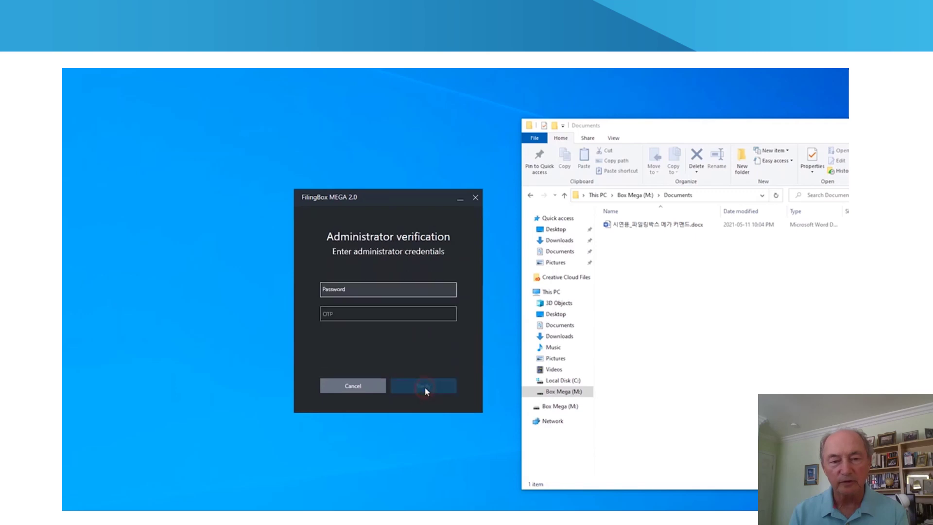
click(409, 291)
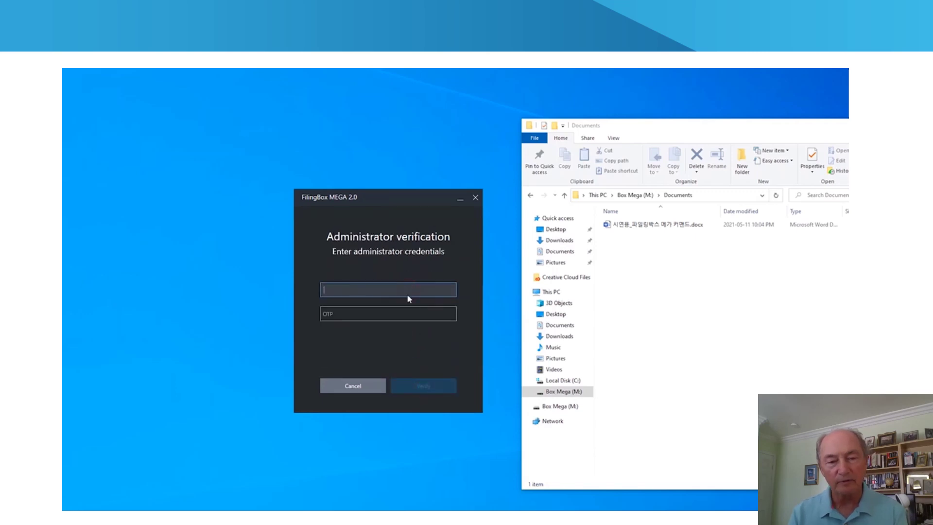
text(••••••)
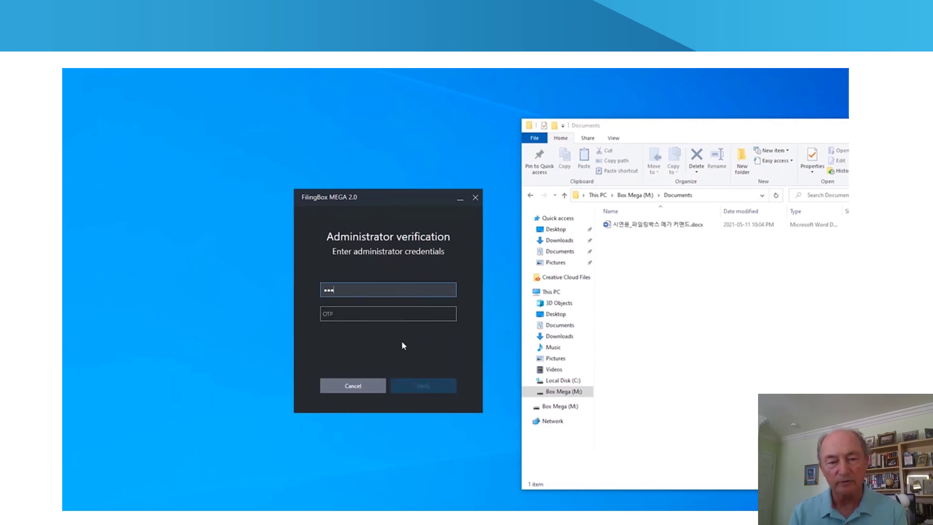
Step: Enter the authenticator one-time code, verify, acknowledge the success message, and select the docx
click(384, 313)
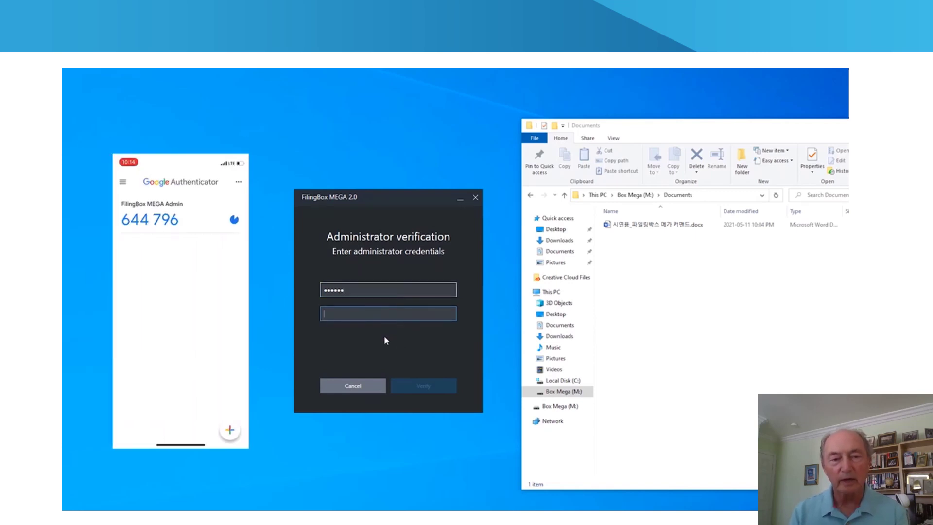
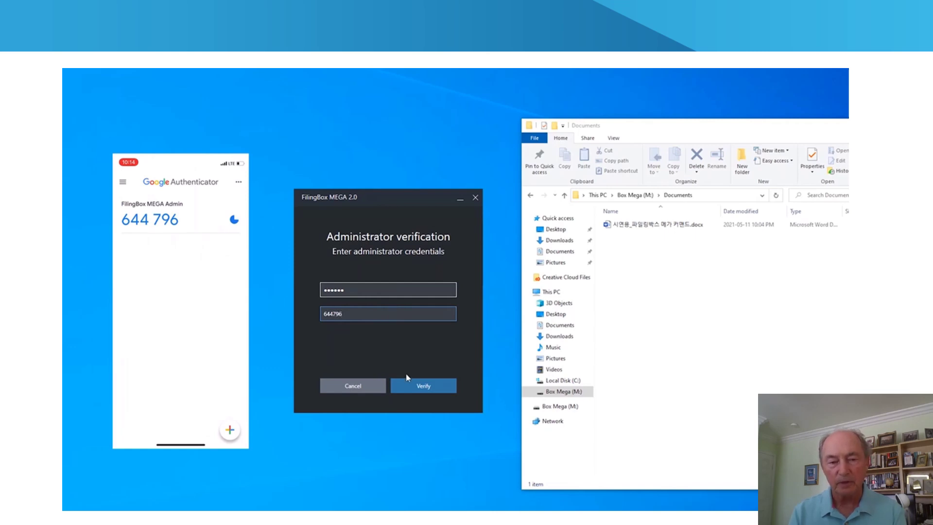
click(424, 386)
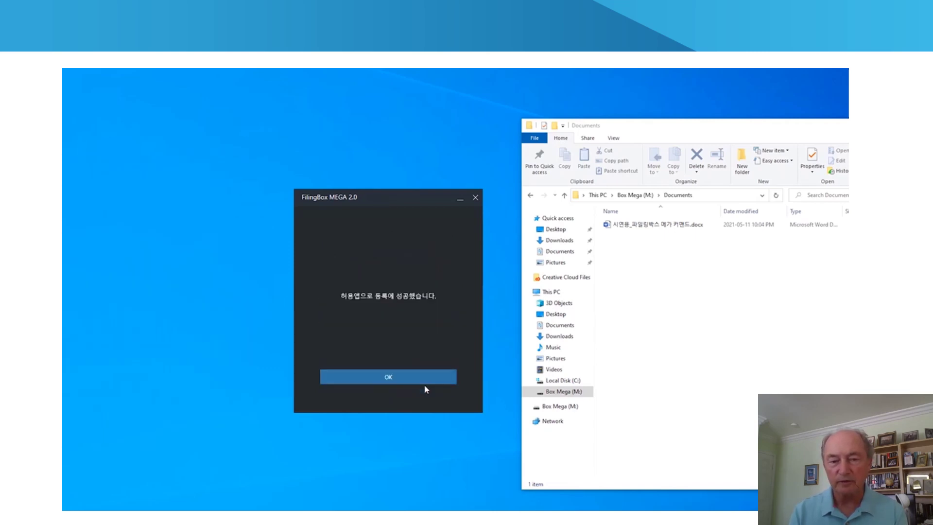
click(394, 380)
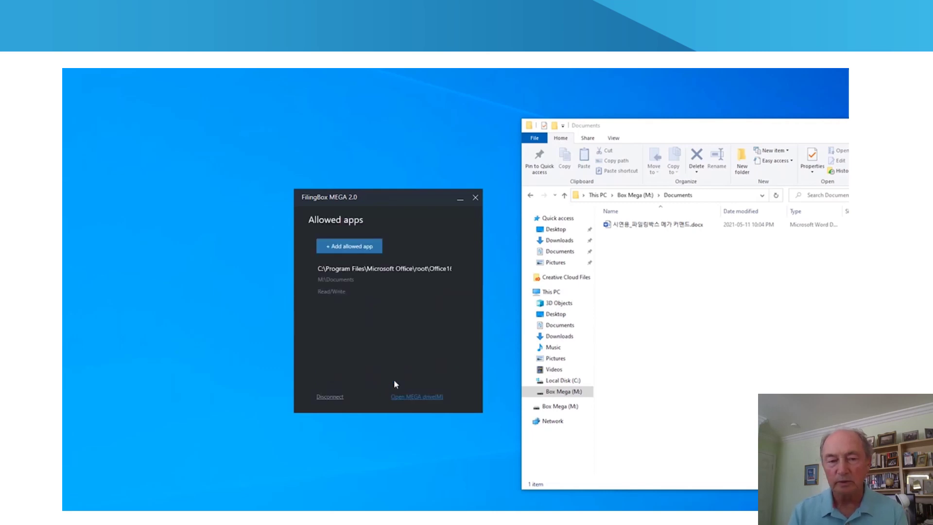
click(501, 221)
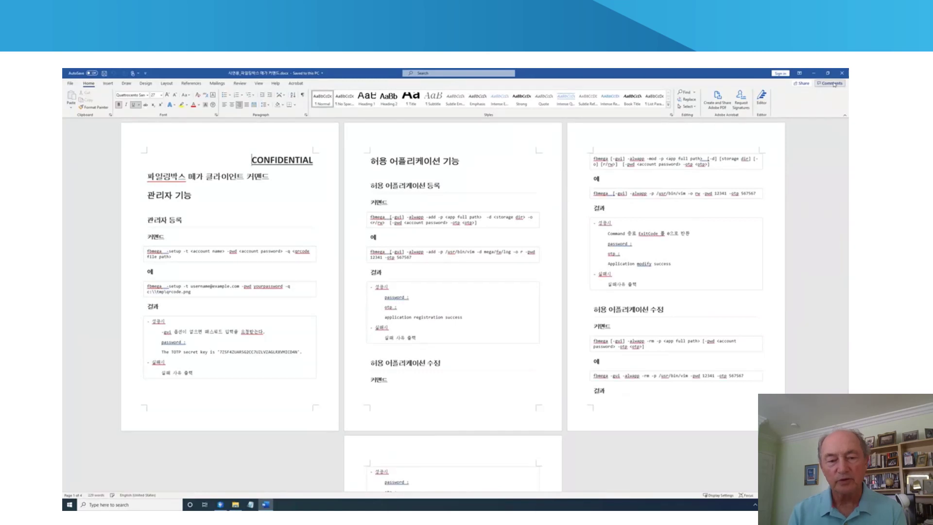
click(841, 76)
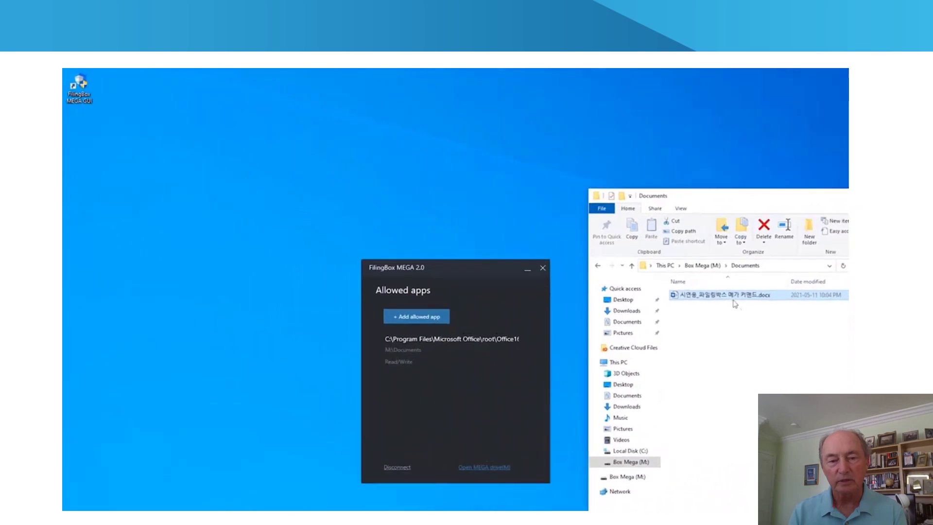
Step: Copy the docx to the desktop, attempt to open it, dismiss both error dialogs and close Word
drag(733, 299, 169, 212)
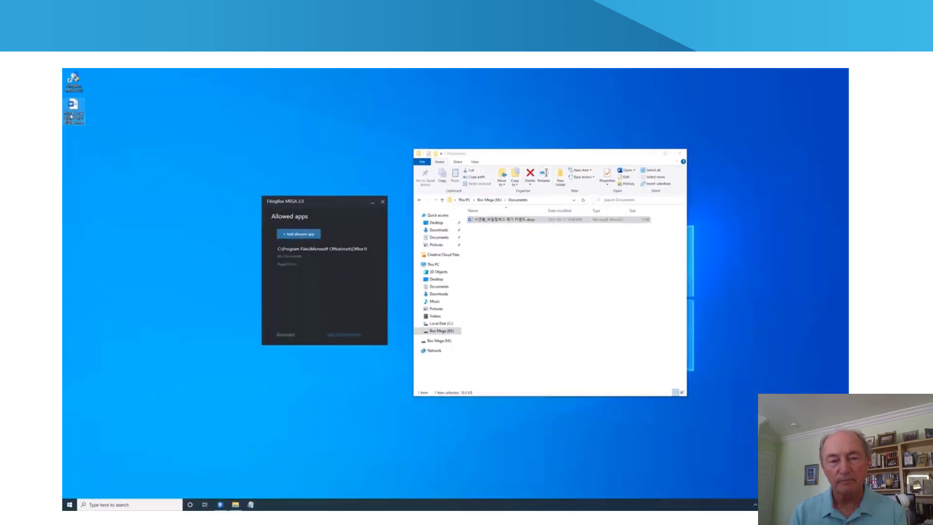
double_click(71, 117)
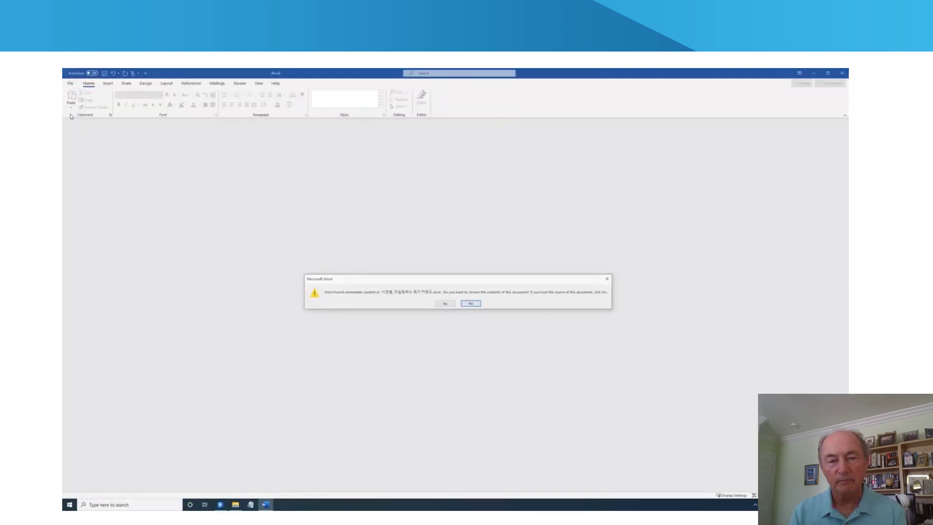
click(470, 305)
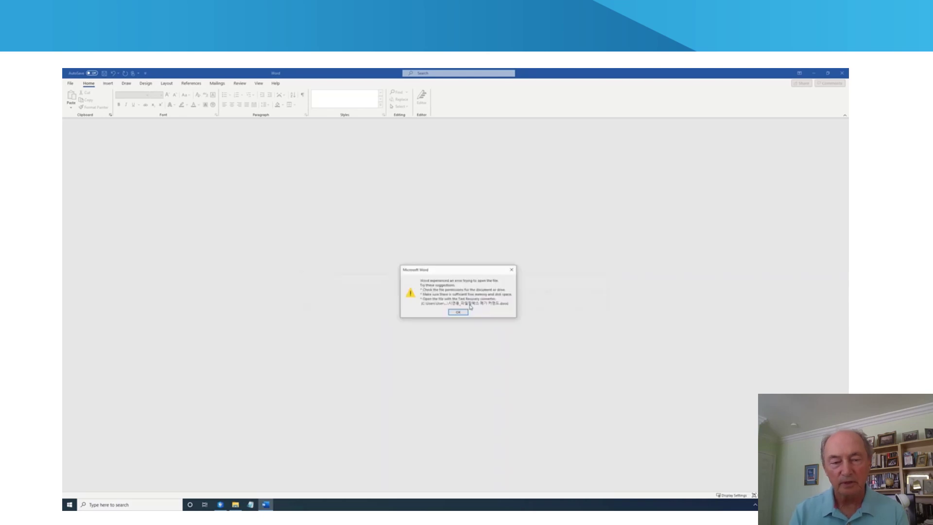
click(459, 312)
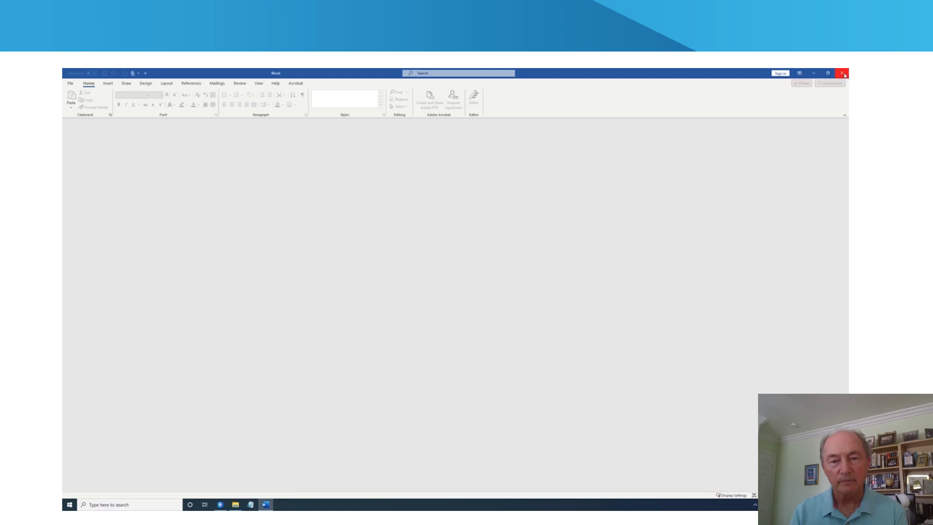
click(844, 76)
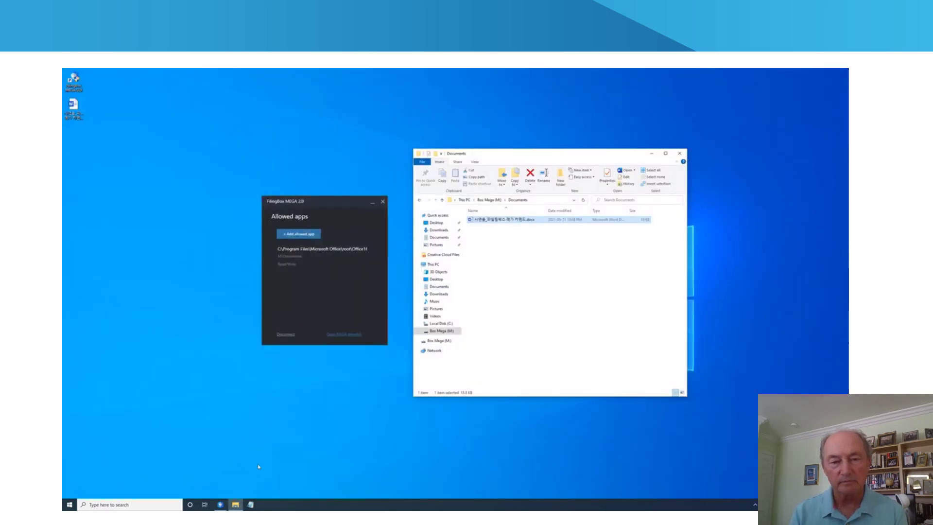
click(251, 504)
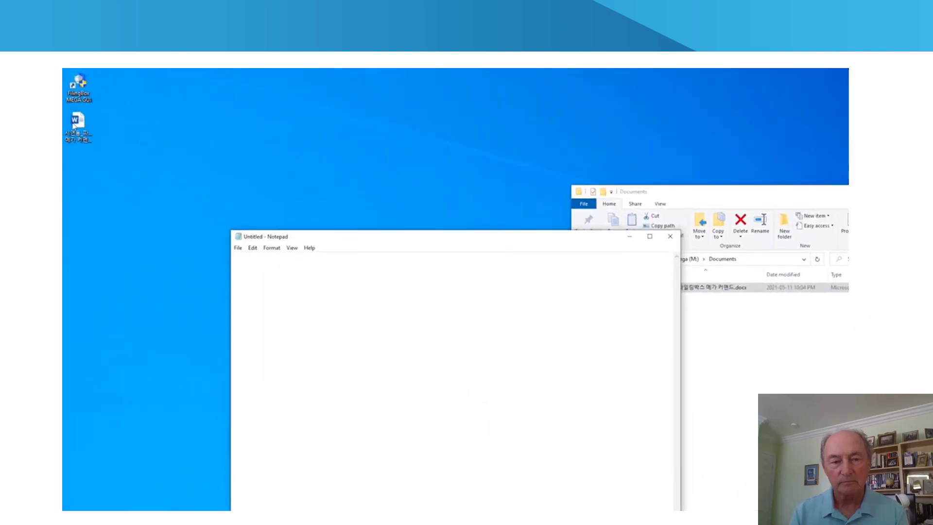
drag(75, 125, 298, 322)
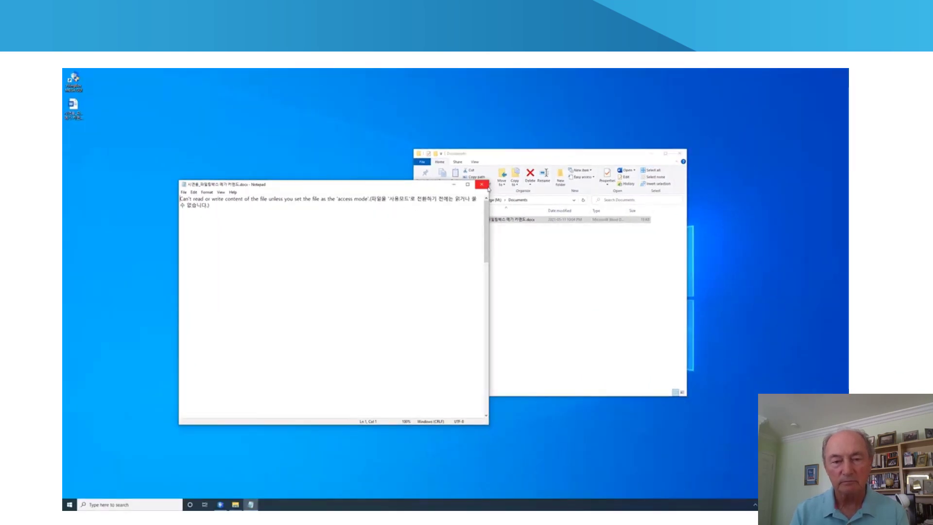
click(486, 186)
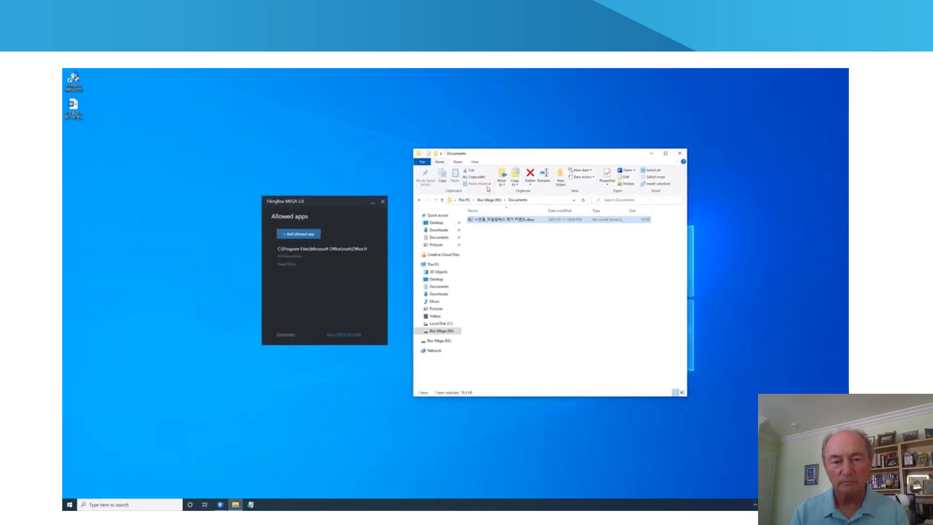